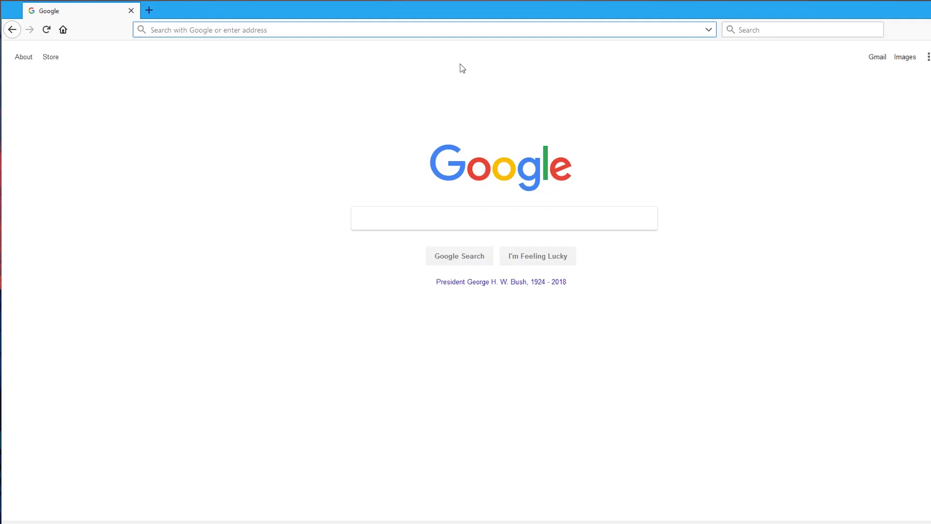
Step: Replace 192.168.128.1 in the address bar with mx.meraki.com and load the MX64 status page
type("192.168")
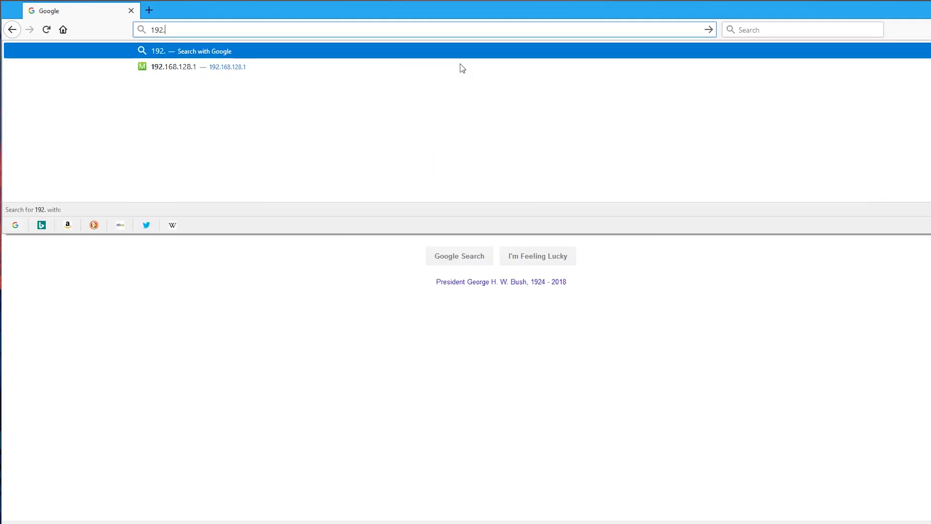
type(".128.")
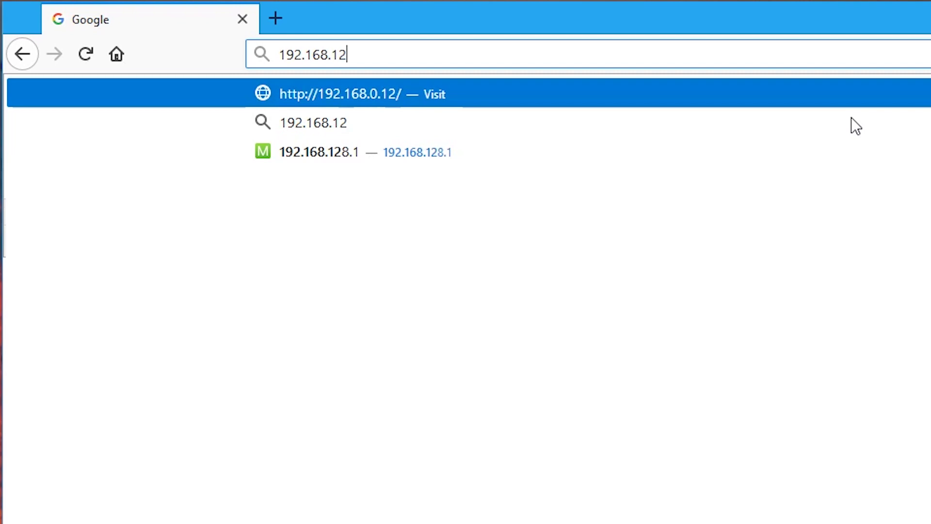
type("1")
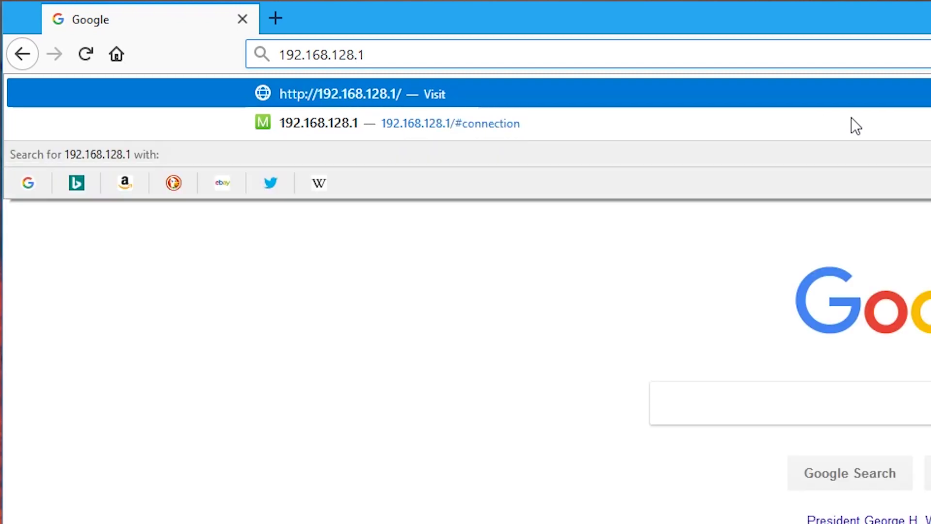
key("BackSpace")
key("BackSpace")
key("BackSpace")
key("BackSpace")
key("BackSpace")
key("BackSpace")
key("BackSpace")
key("BackSpace")
key("BackSpace")
key("BackSpace")
key("BackSpace")
key("BackSpace")
key("BackSpace")
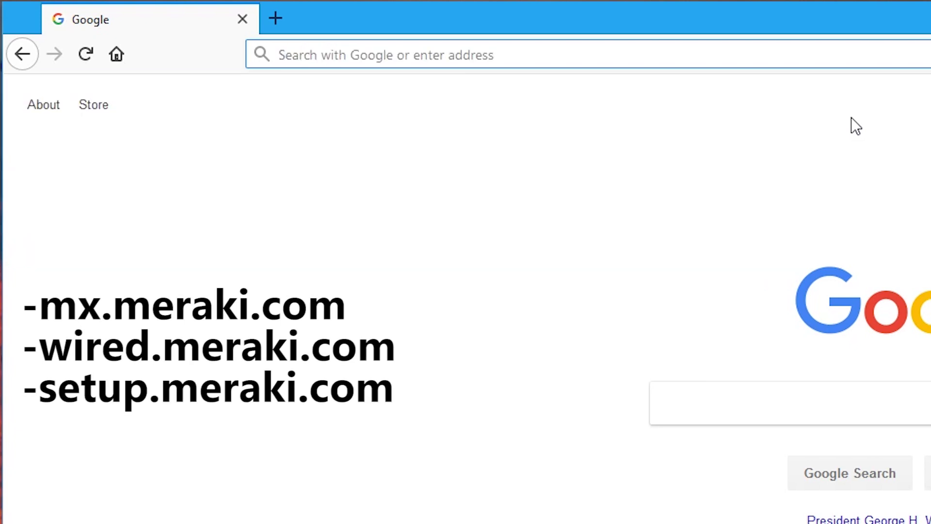
type("mx.meraki.com")
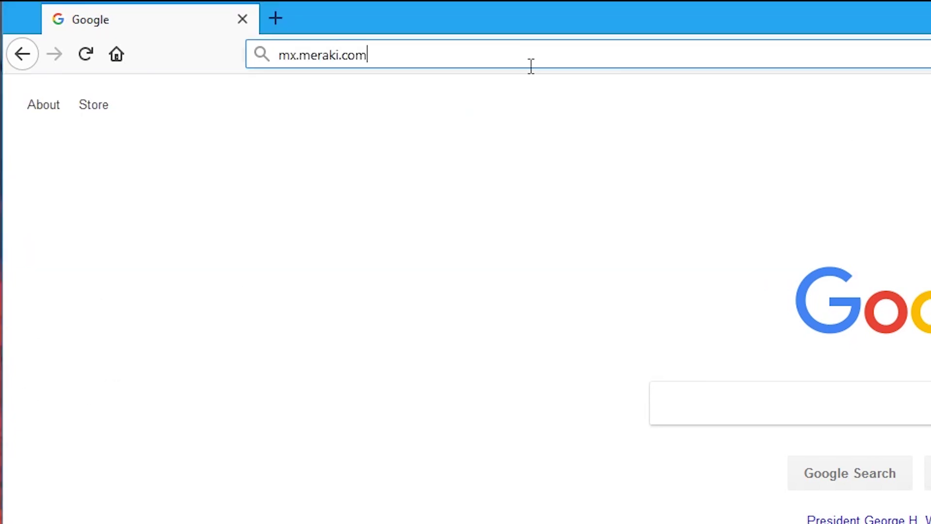
key("Return")
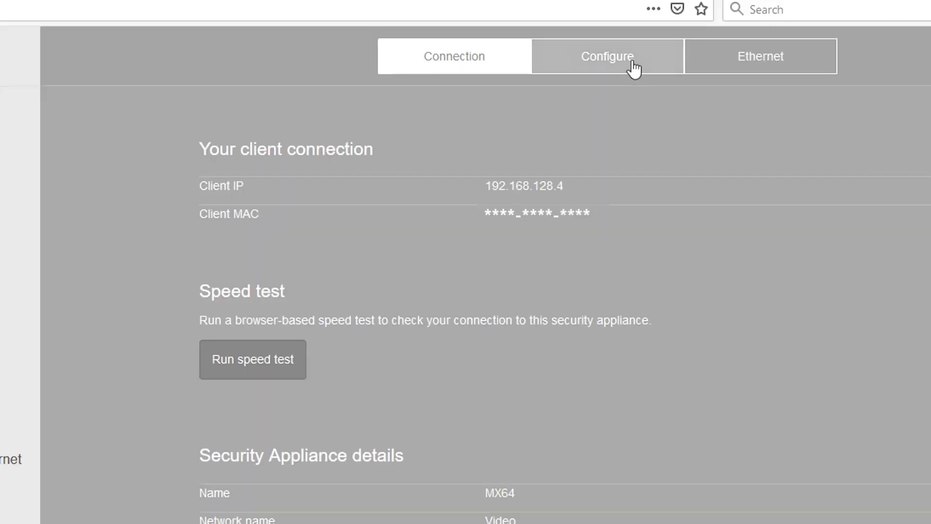
Step: Sign in to the Configure page with the serial number as username and a blank password
left_click(652, 67)
key("ctrl+v")
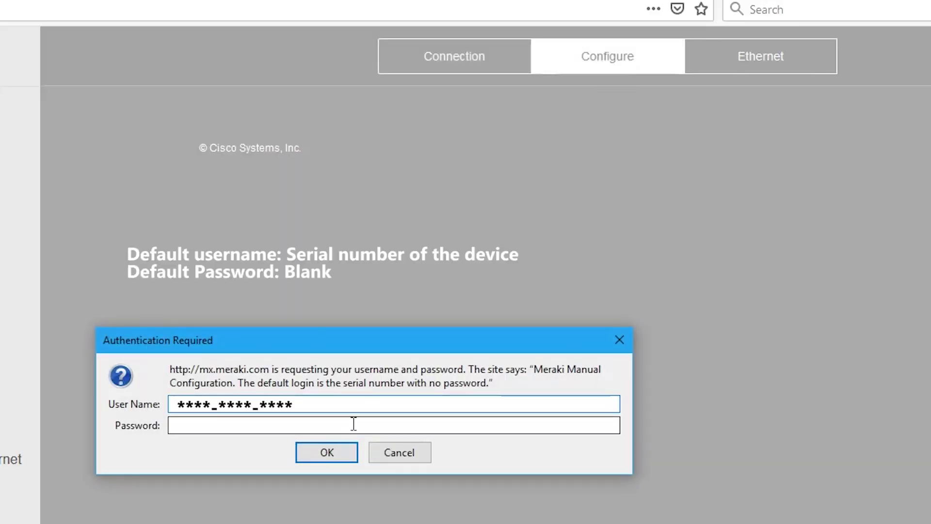
left_click(354, 458)
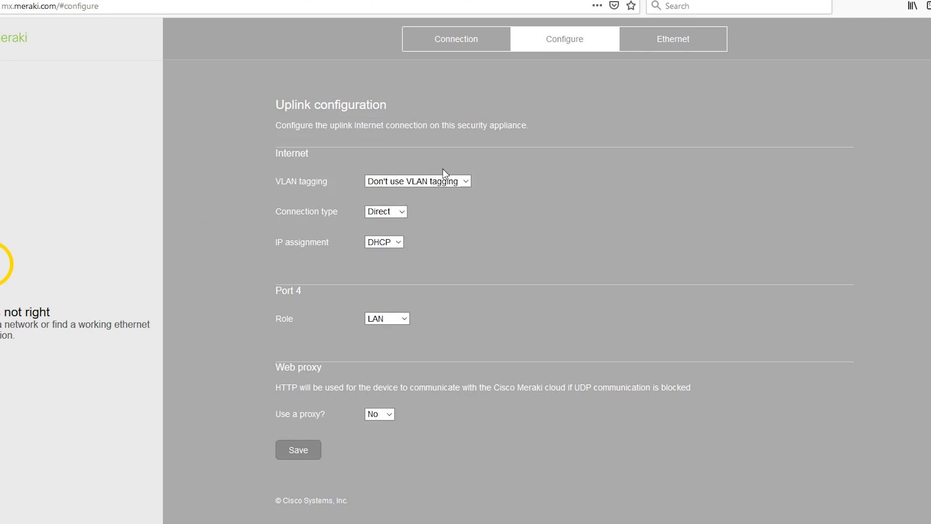
Step: Try the VLAN tagging, PPPoE connection type and Static IP options, reverting IP assignment to DHCP
left_click(397, 183)
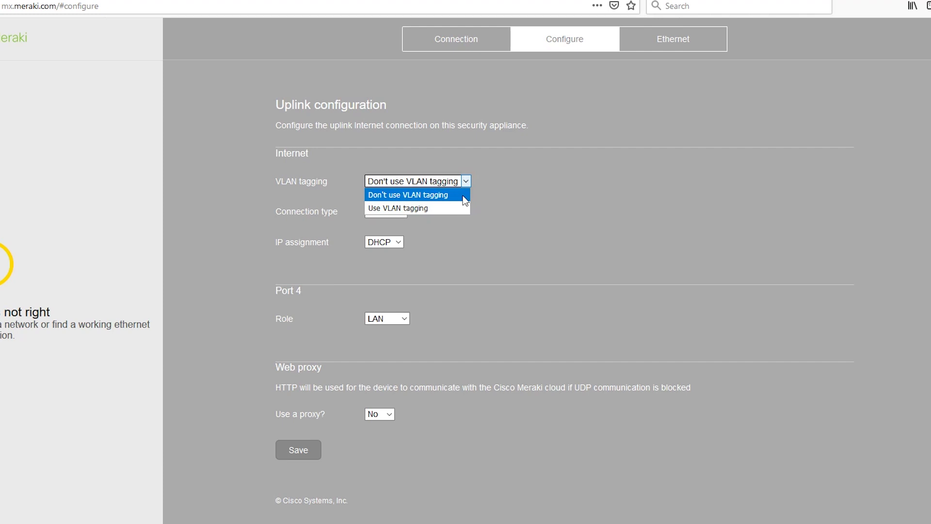
left_click(530, 185)
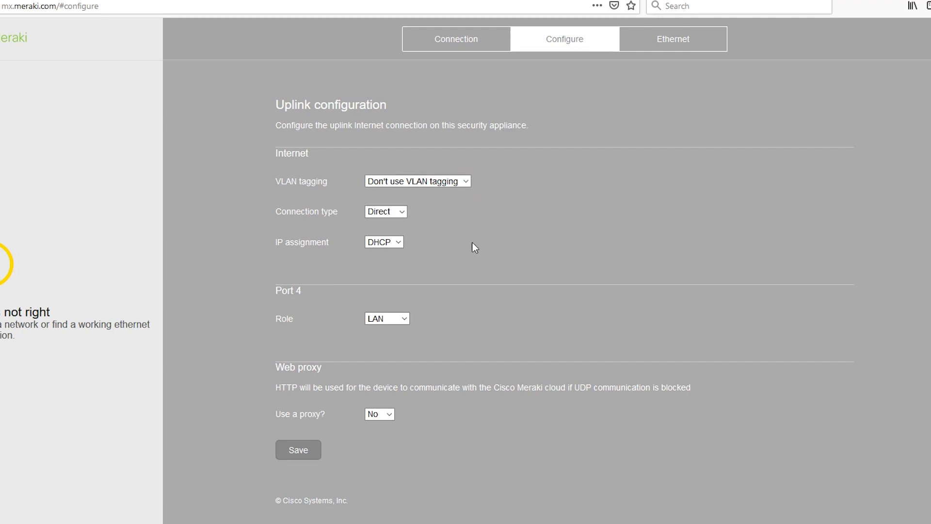
left_click(403, 211)
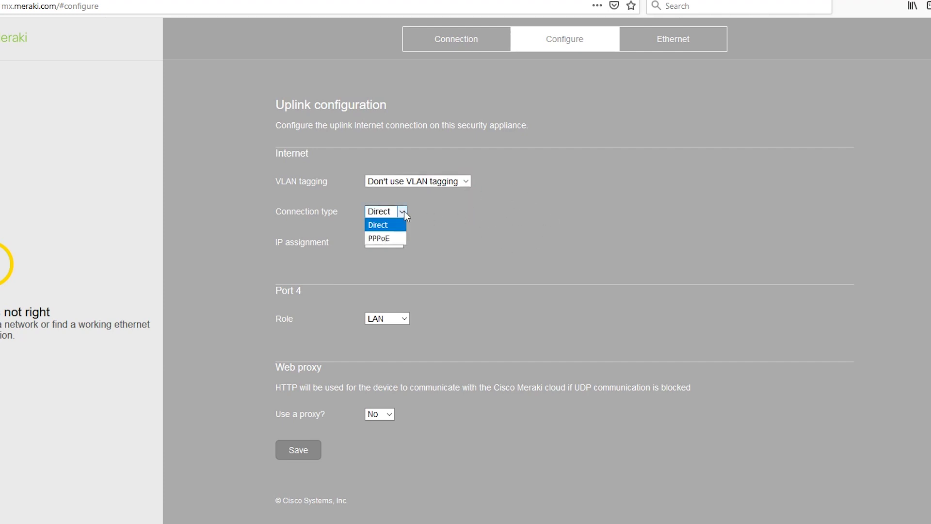
left_click(392, 237)
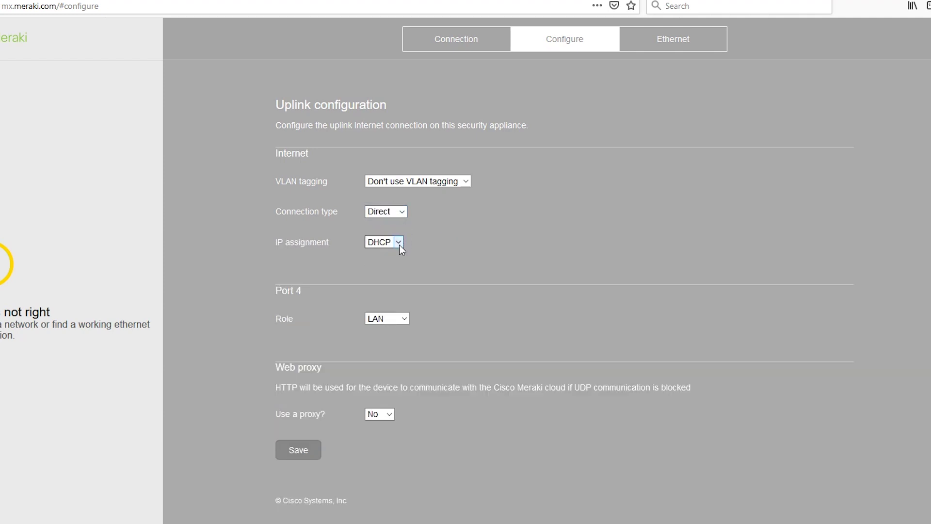
left_click(400, 244)
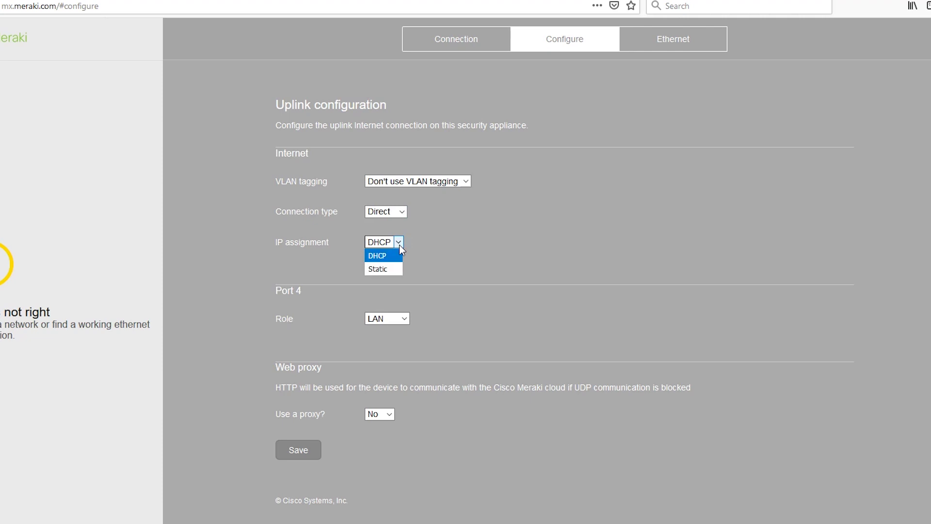
left_click(383, 269)
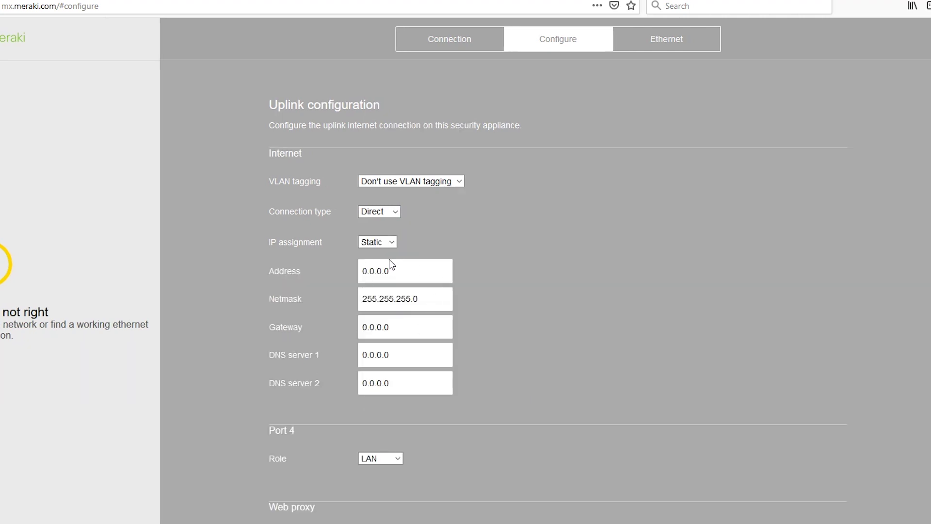
key("Up")
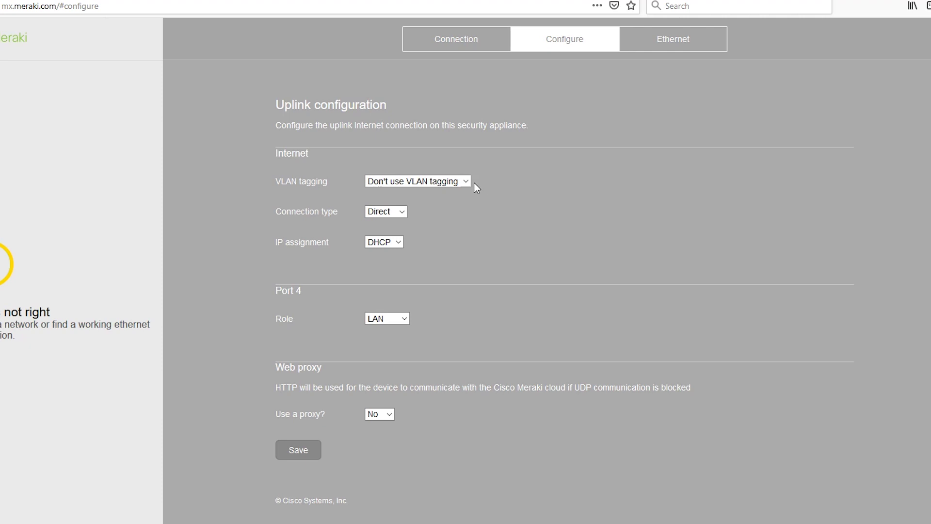
Step: Recheck the options, leaving connection type Direct and IP assignment DHCP
left_click(398, 185)
left_click(531, 188)
left_click(403, 212)
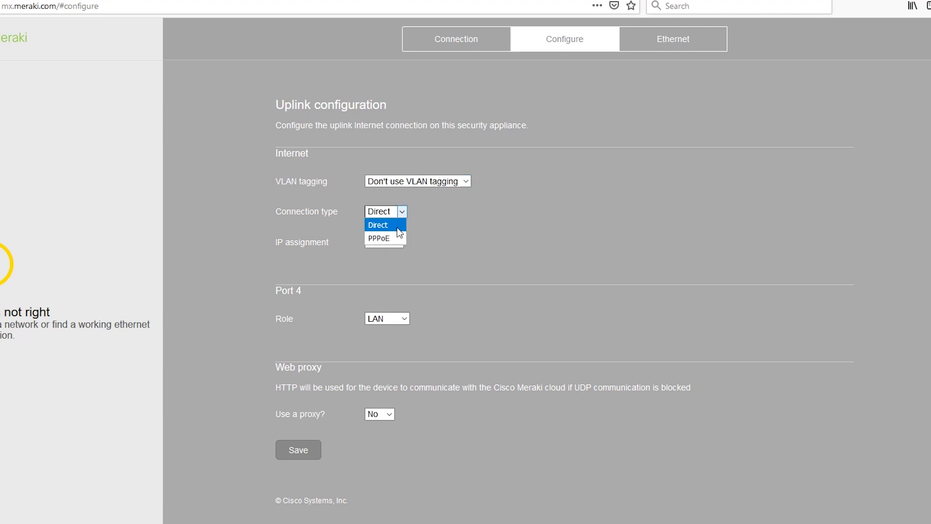
left_click(395, 238)
key("Up")
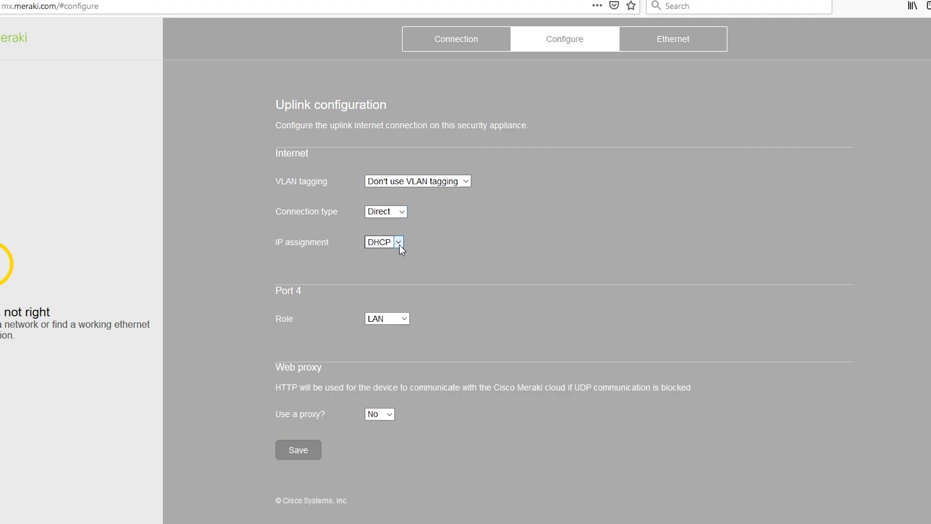
left_click(400, 244)
left_click(394, 265)
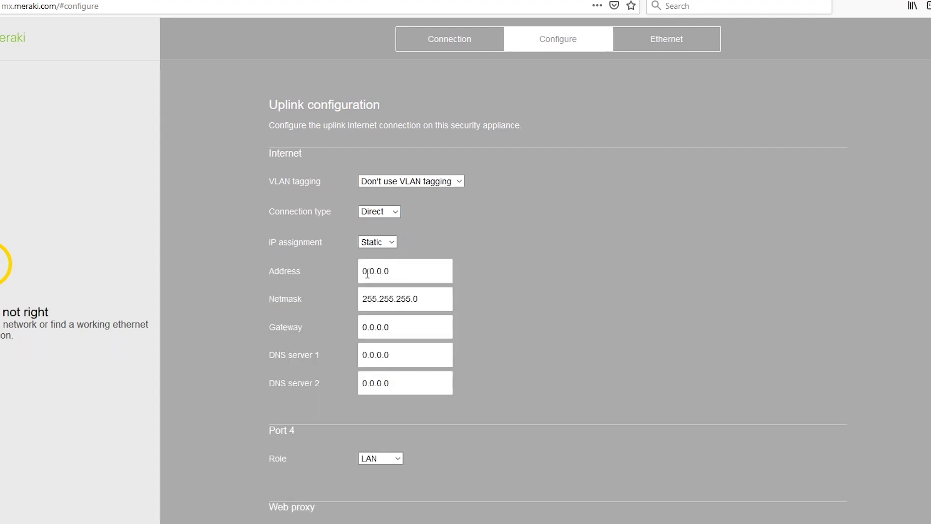
key("Up")
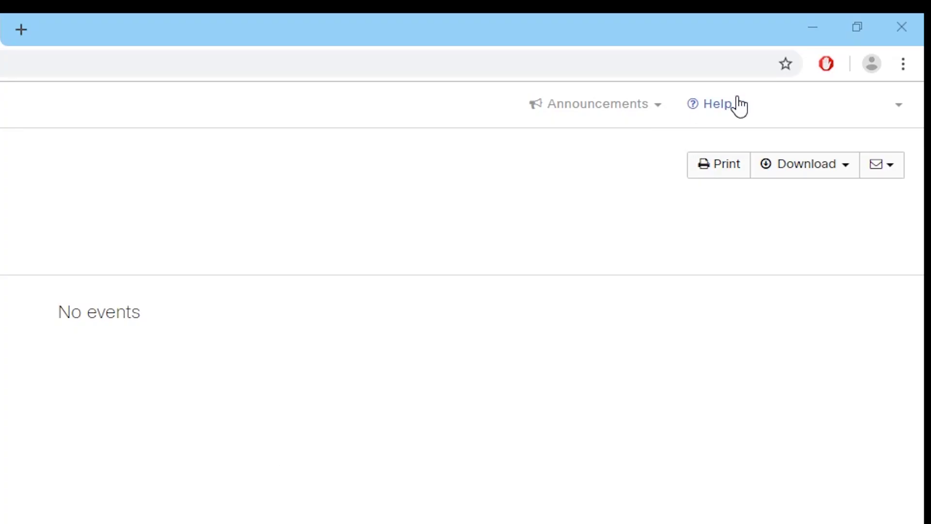
left_click(735, 105)
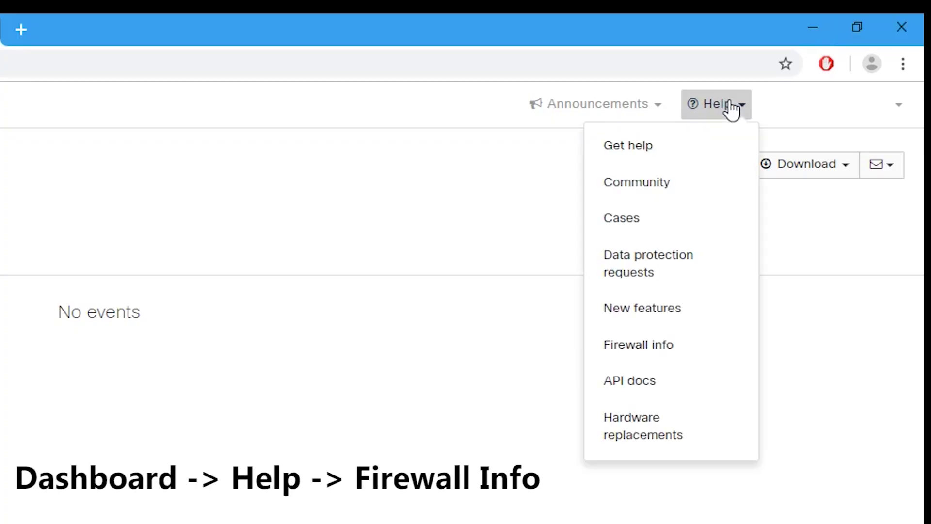
Step: Open the MX64 appliance page warning of the backup cloud connection
left_click(664, 345)
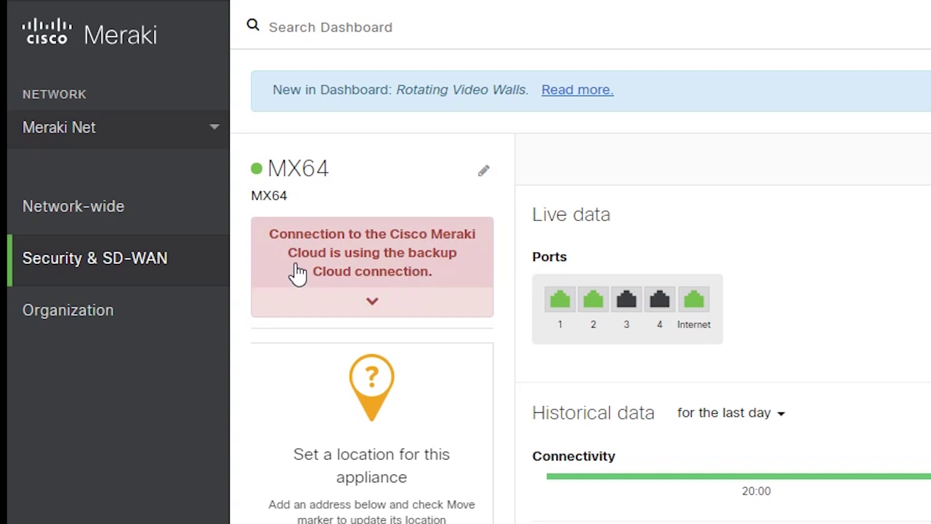
Step: Expand the pink backup-connection alert and follow its Firewall configuration page link
left_click(371, 300)
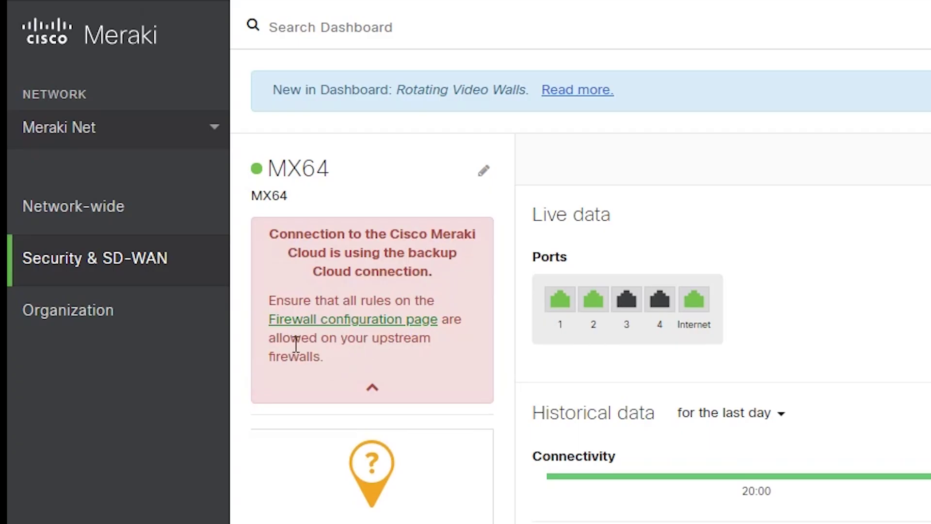
left_click(406, 333)
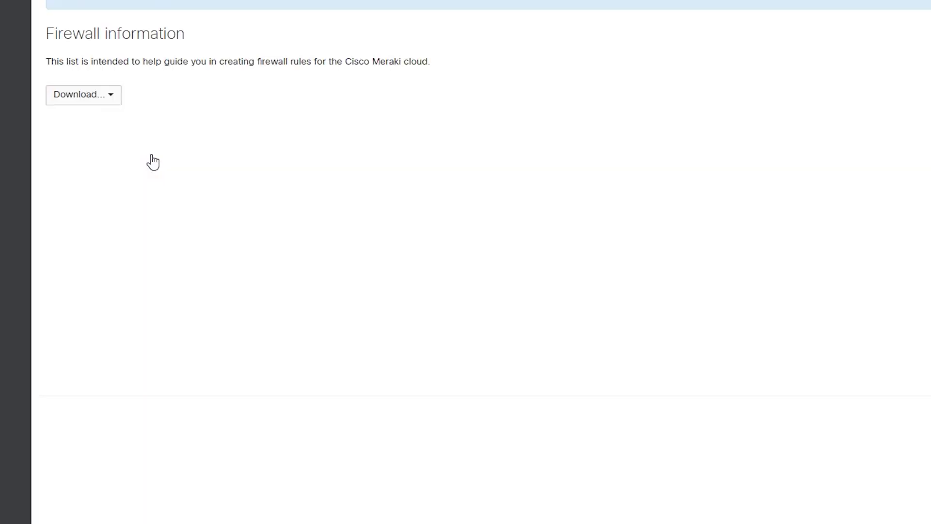